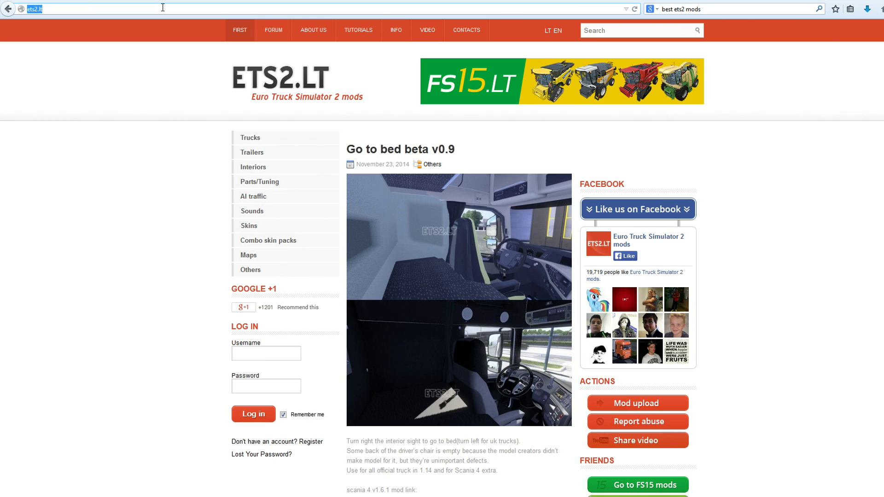
{"action": "type", "text": "ets2.lt"}
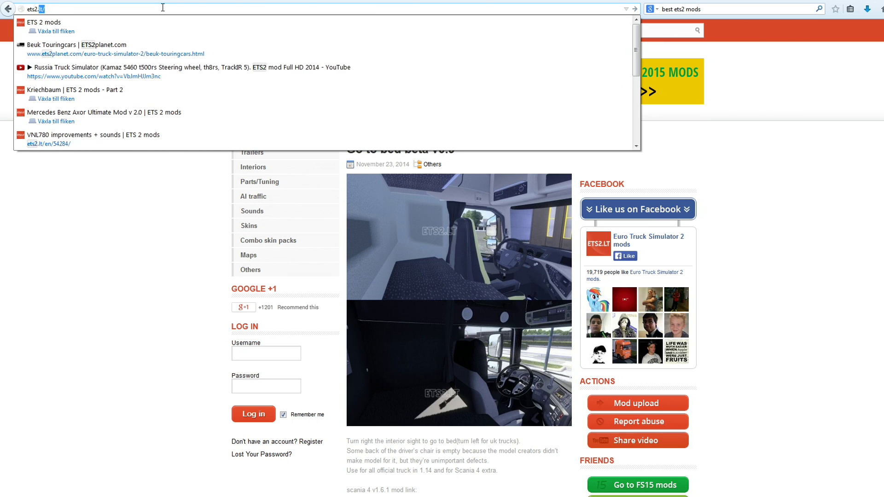
{"action": "key", "text": "BackSpace"}
{"action": "key", "text": "BackSpace"}
{"action": "key", "text": "BackSpace"}
{"action": "key", "text": "BackSpace"}
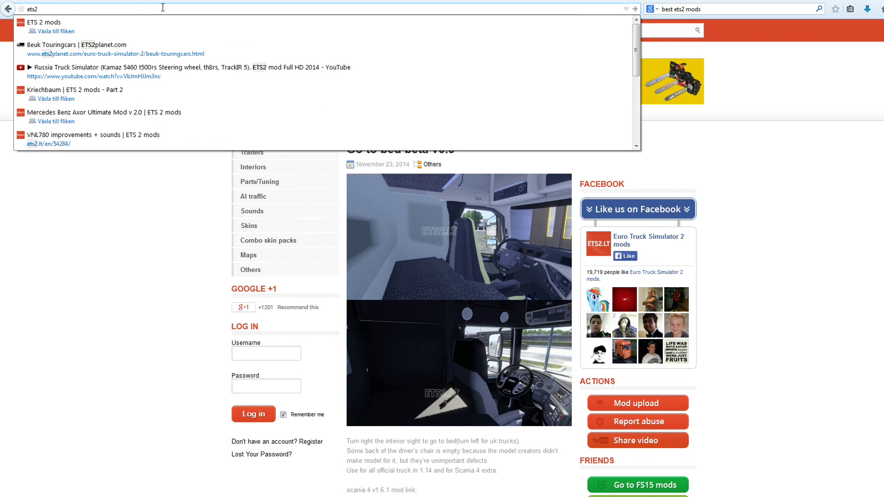
{"action": "key", "text": "Down"}
{"action": "key", "text": "Down"}
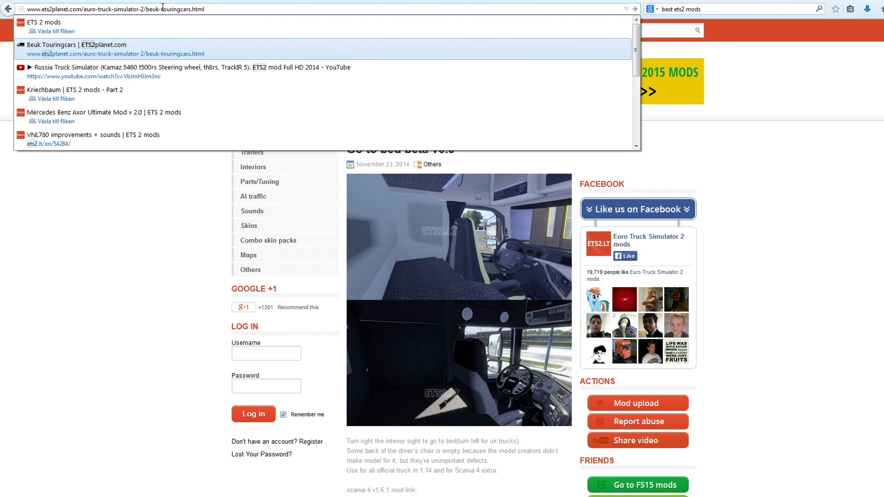
{"action": "key", "text": "BackSpace"}
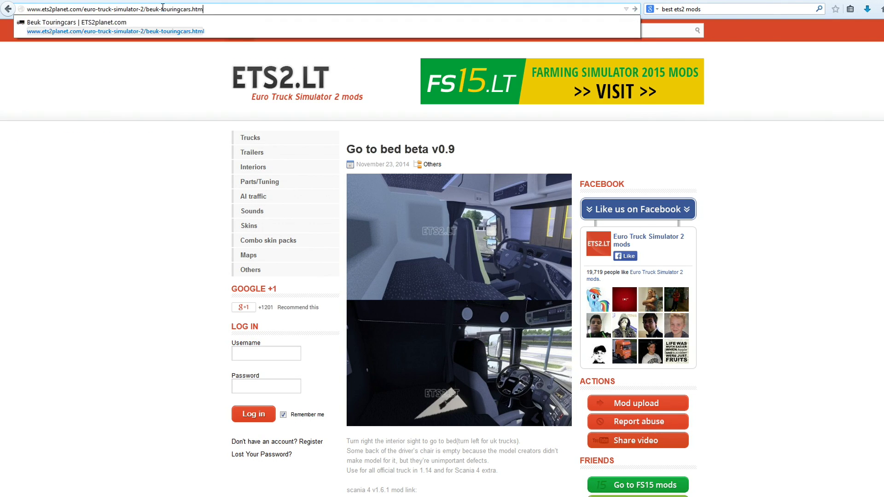
{"action": "key", "text": "BackSpace"}
{"action": "key", "text": "BackSpace"}
{"action": "key", "text": "BackSpace"}
{"action": "key", "text": "BackSpace"}
{"action": "key", "text": "BackSpace"}
{"action": "key", "text": "BackSpace"}
{"action": "key", "text": "BackSpace"}
{"action": "key", "text": "BackSpace"}
{"action": "key", "text": "BackSpace"}
{"action": "key", "text": "BackSpace"}
{"action": "key", "text": "BackSpace"}
{"action": "key", "text": "BackSpace"}
{"action": "key", "text": "BackSpace"}
{"action": "key", "text": "BackSpace"}
{"action": "key", "text": "BackSpace"}
{"action": "key", "text": "BackSpace"}
{"action": "key", "text": "BackSpace"}
{"action": "key", "text": "BackSpace"}
{"action": "key", "text": "BackSpace"}
{"action": "key", "text": "BackSpace"}
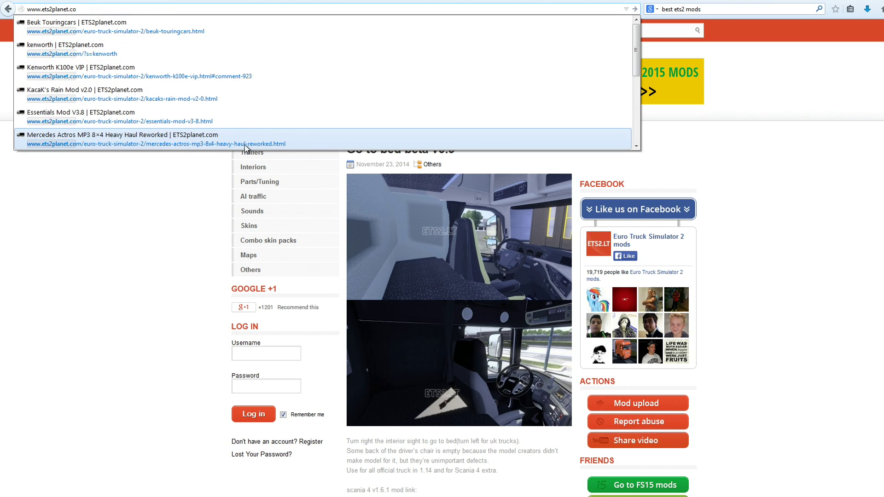
{"action": "key", "text": "BackSpace"}
{"action": "key", "text": "BackSpace"}
{"action": "key", "text": "BackSpace"}
{"action": "key", "text": "BackSpace"}
{"action": "key", "text": "BackSpace"}
{"action": "key", "text": "BackSpace"}
{"action": "key", "text": "BackSpace"}
{"action": "key", "text": "BackSpace"}
{"action": "key", "text": "BackSpace"}
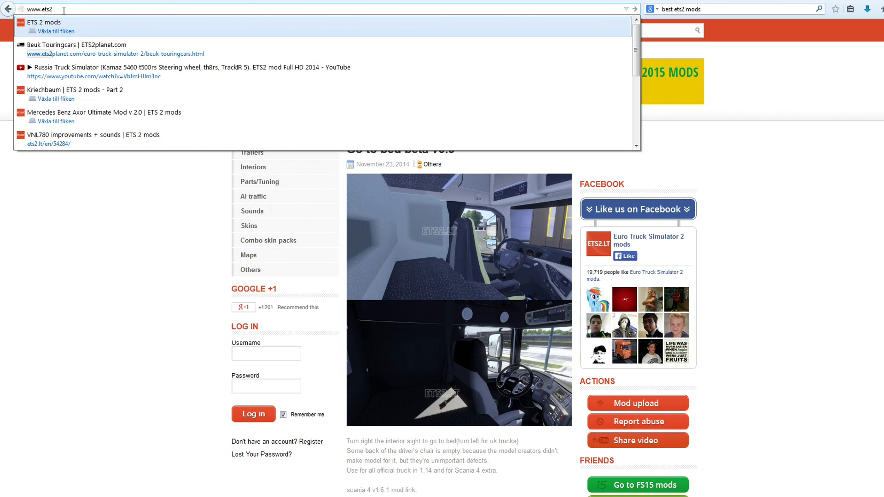
{"action": "left_click", "coordinate": [74, 29]}
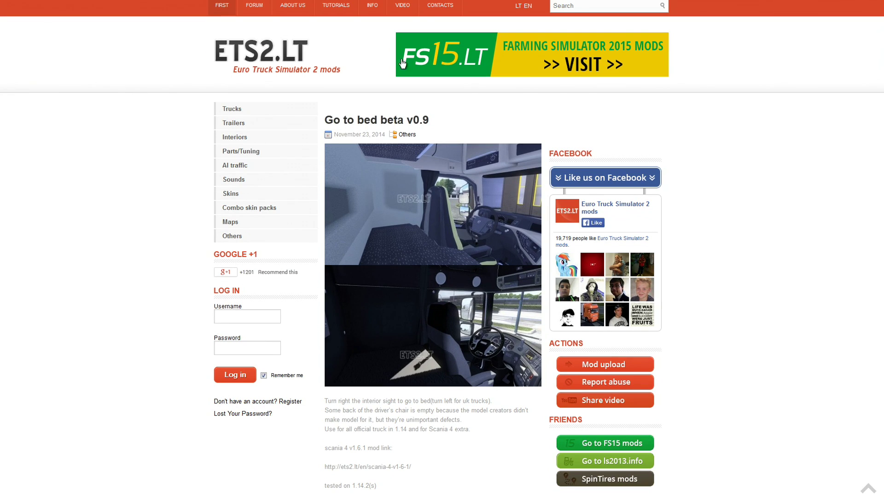
Search ETS2.LT for Kriechbaum using the 'kr' suggestion, then highlight the 2013 post date
{"action": "left_click", "coordinate": [587, 6]}
{"action": "type", "text": "kr"}
{"action": "left_click", "coordinate": [573, 31]}
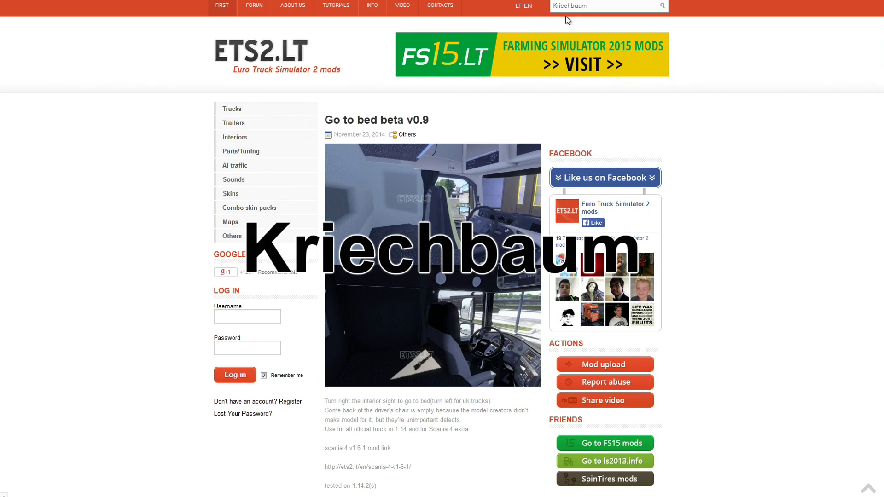
{"action": "left_click", "coordinate": [662, 6]}
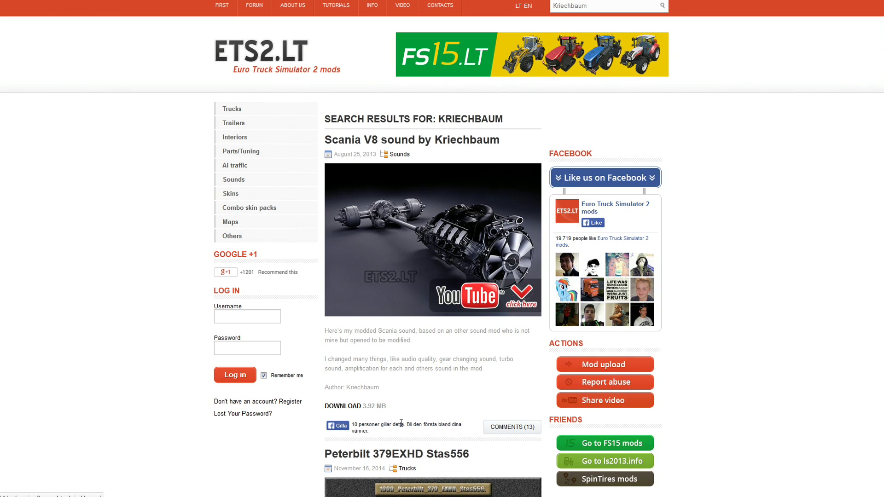
{"action": "left_click_drag", "start_coordinate": [339, 157], "coordinate": [361, 158]}
{"action": "left_click", "coordinate": [449, 157]}
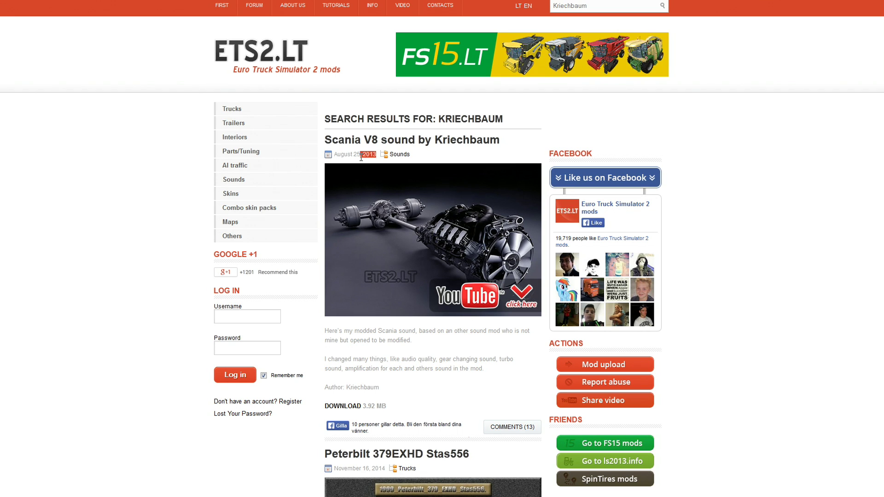
Browse the Kriechbaum search results and open the Peterbilt 379EXHD Stas556 post
{"action": "scroll", "coordinate": [386, 306], "scroll_direction": "down", "scroll_amount": 4}
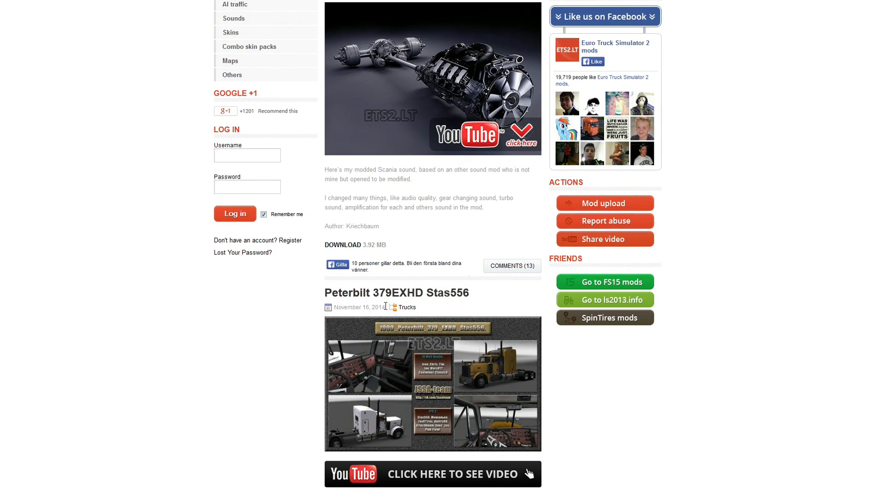
{"action": "scroll", "coordinate": [373, 311], "scroll_direction": "down", "scroll_amount": 20}
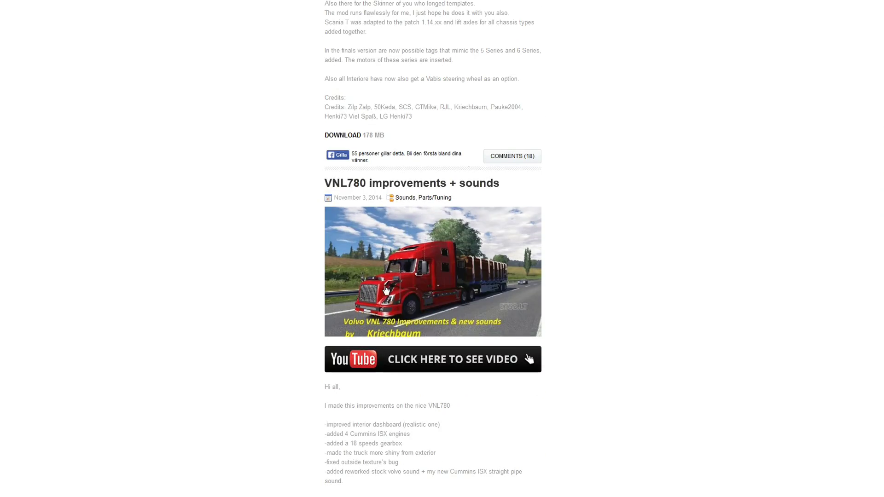
{"action": "scroll", "coordinate": [376, 184], "scroll_direction": "up", "scroll_amount": 16}
{"action": "scroll", "coordinate": [385, 205], "scroll_direction": "down", "scroll_amount": 10}
{"action": "scroll", "coordinate": [385, 193], "scroll_direction": "down", "scroll_amount": 10}
{"action": "scroll", "coordinate": [537, 404], "scroll_direction": "up", "scroll_amount": 20}
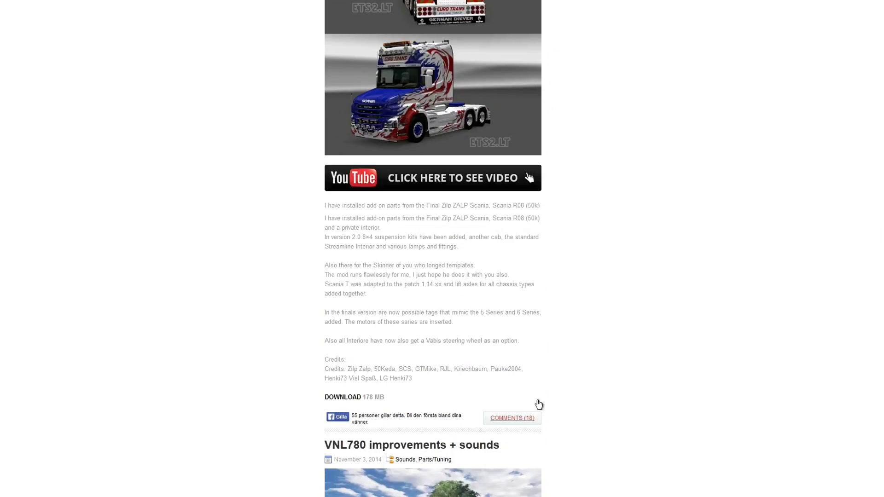
{"action": "scroll", "coordinate": [416, 371], "scroll_direction": "up", "scroll_amount": 8}
{"action": "left_click_drag", "start_coordinate": [376, 154], "coordinate": [356, 168]}
{"action": "scroll", "coordinate": [356, 168], "scroll_direction": "down", "scroll_amount": 5}
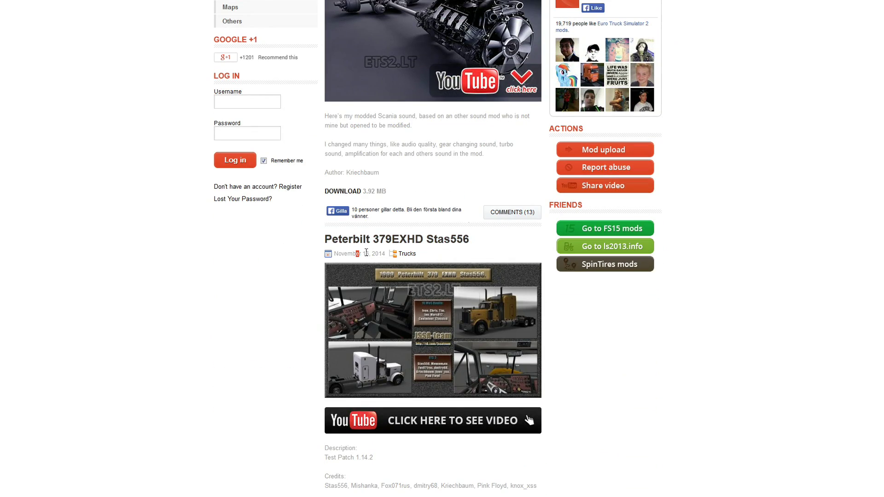
{"action": "scroll", "coordinate": [377, 254], "scroll_direction": "down", "scroll_amount": 17}
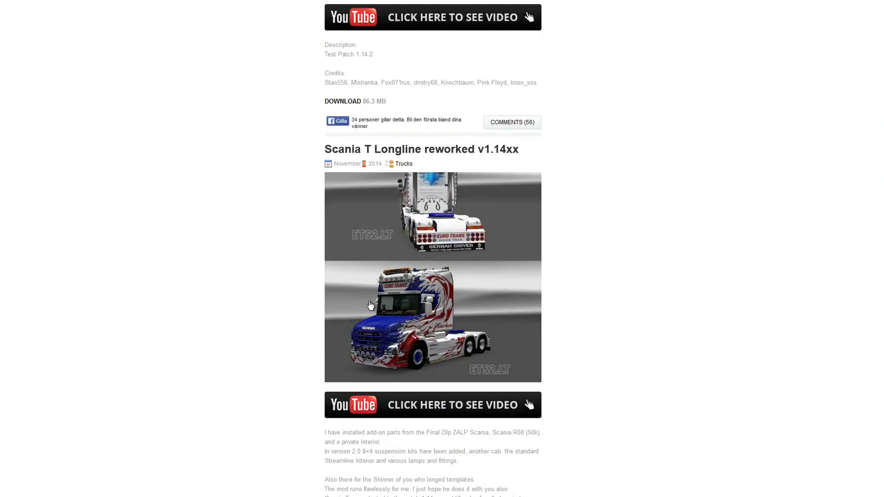
{"action": "scroll", "coordinate": [363, 360], "scroll_direction": "down", "scroll_amount": 11}
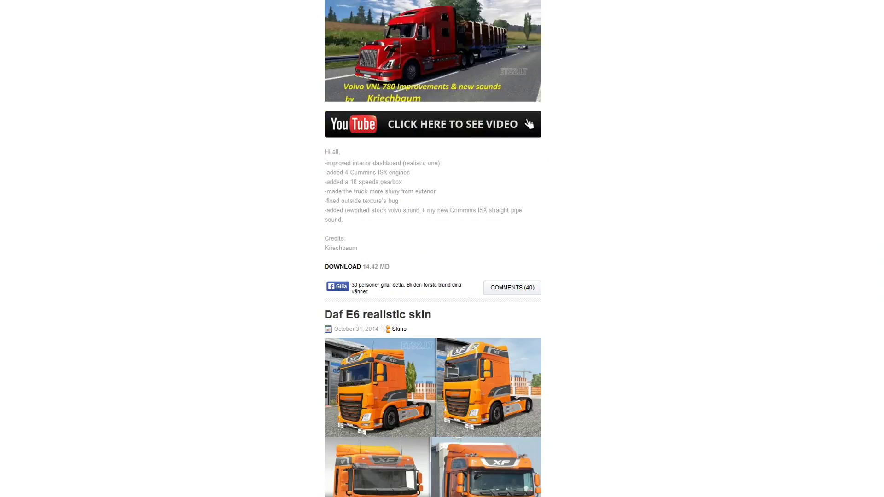
{"action": "scroll", "coordinate": [384, 334], "scroll_direction": "down", "scroll_amount": 16}
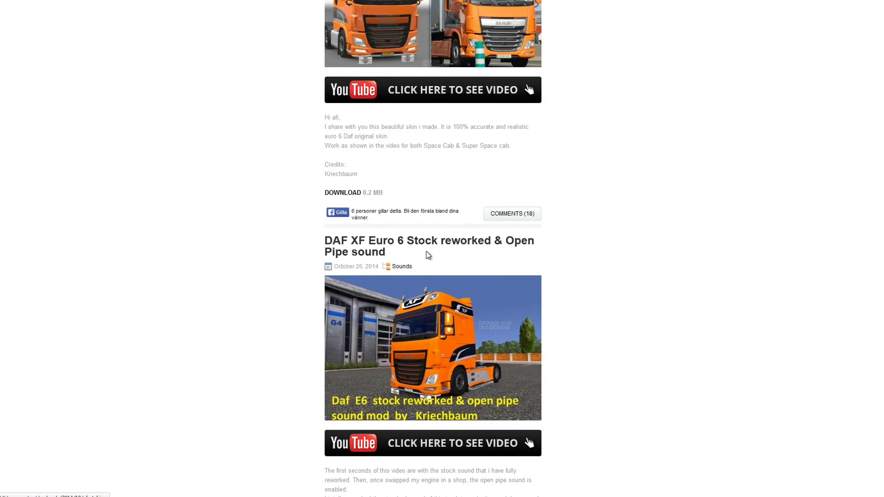
{"action": "scroll", "coordinate": [463, 249], "scroll_direction": "down", "scroll_amount": 4}
{"action": "scroll", "coordinate": [578, 150], "scroll_direction": "up", "scroll_amount": 20}
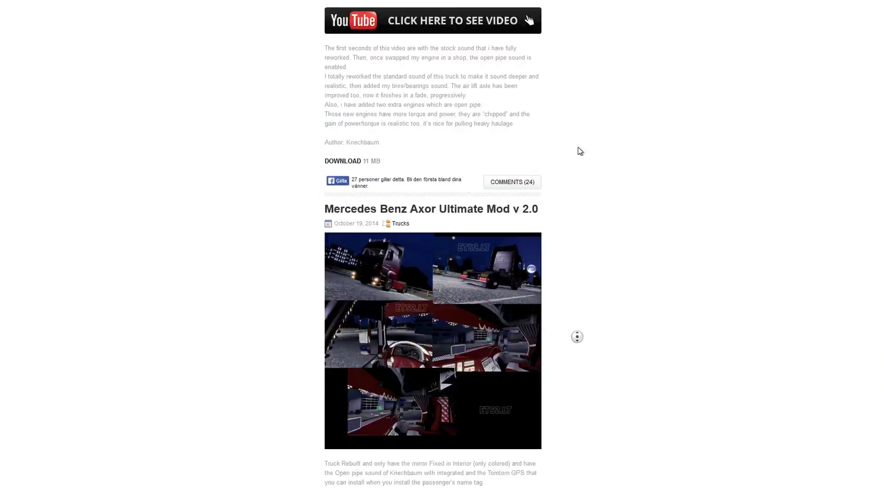
{"action": "scroll", "coordinate": [523, 215], "scroll_direction": "up", "scroll_amount": 20}
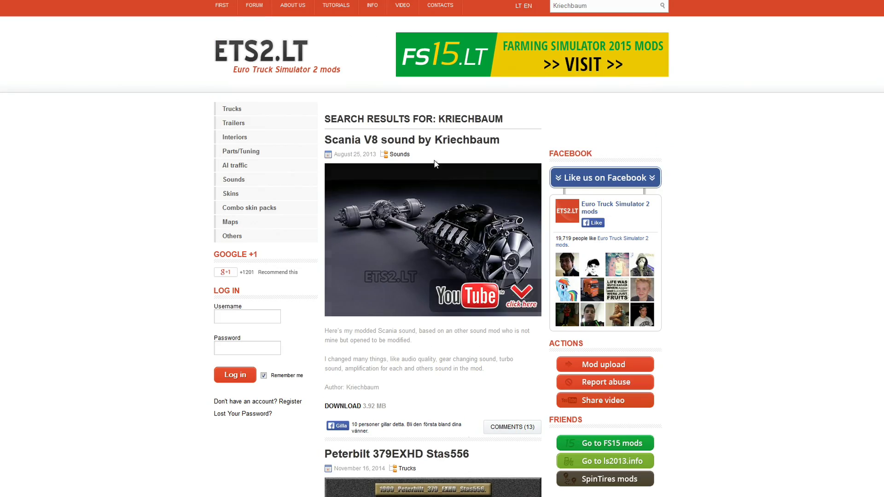
{"action": "scroll", "coordinate": [431, 138], "scroll_direction": "down", "scroll_amount": 6}
{"action": "left_click", "coordinate": [434, 188]}
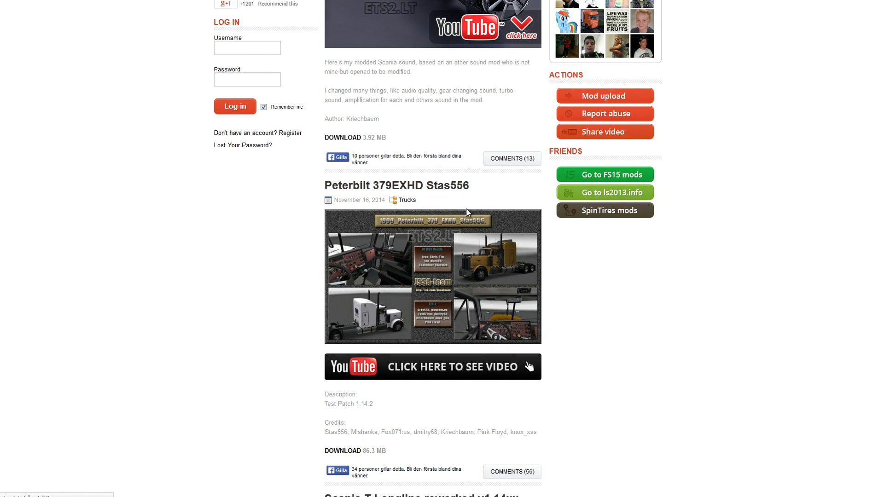
Scroll down the Peterbilt post and highlight part of its text
{"action": "scroll", "coordinate": [429, 295], "scroll_direction": "down", "scroll_amount": 2}
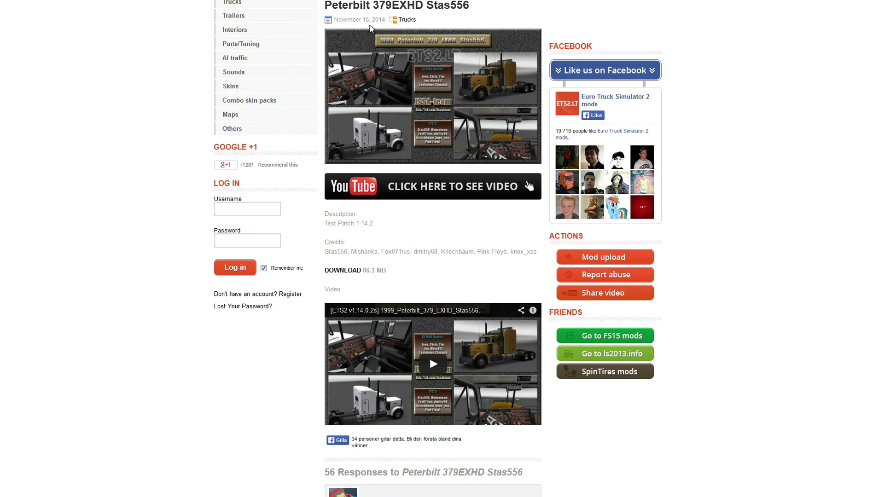
{"action": "scroll", "coordinate": [429, 268], "scroll_direction": "down", "scroll_amount": 1}
{"action": "scroll", "coordinate": [429, 267], "scroll_direction": "down", "scroll_amount": 1}
{"action": "left_click_drag", "start_coordinate": [441, 198], "coordinate": [474, 199]}
Open the Peterbilt mod download page, then inspect the RusMap terrain fix file in the mod folder
{"action": "left_click", "coordinate": [420, 228]}
{"action": "left_click", "coordinate": [353, 221]}
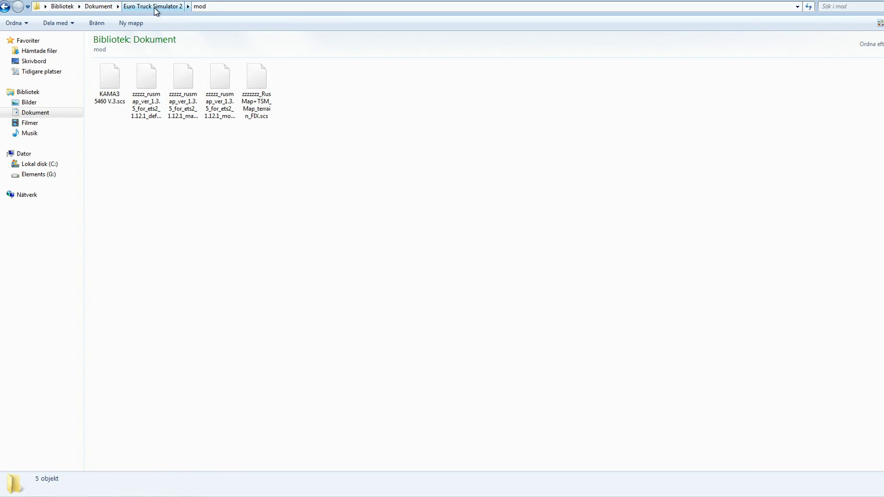
{"action": "left_click", "coordinate": [272, 109]}
{"action": "left_click", "coordinate": [304, 141]}
{"action": "left_click", "coordinate": [267, 107]}
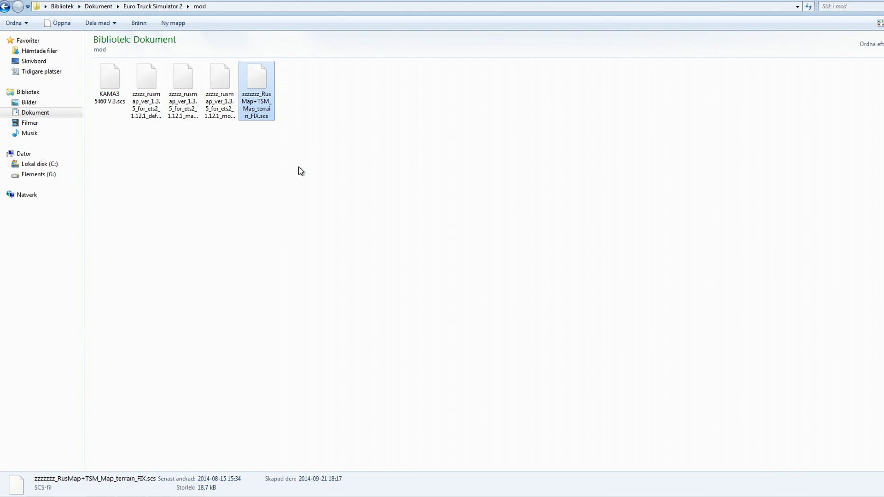
{"action": "left_click", "coordinate": [311, 147]}
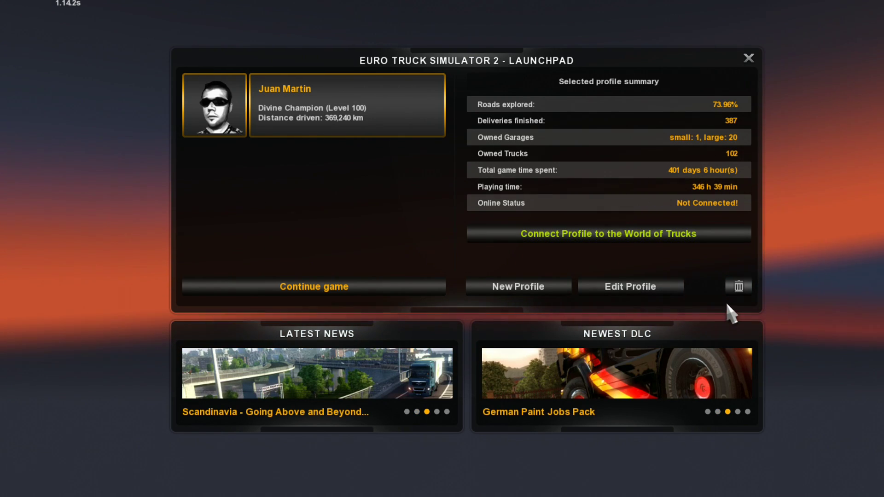
Wait for the launchpad profile summary: 73.96% roads explored, 387 deliveries, 102 trucks
{"action": "mouse_move", "coordinate": [653, 369]}
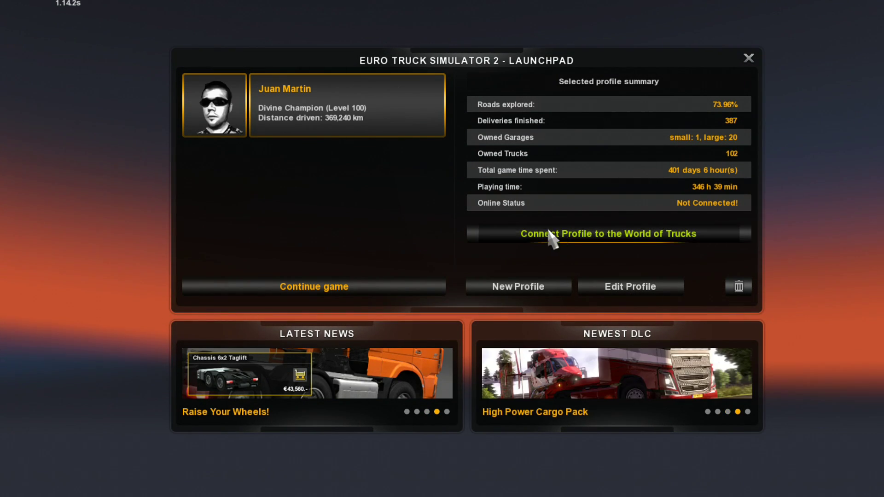
Open Edit Profile from the launchpad to view the Active Mods list
{"action": "left_click", "coordinate": [627, 287]}
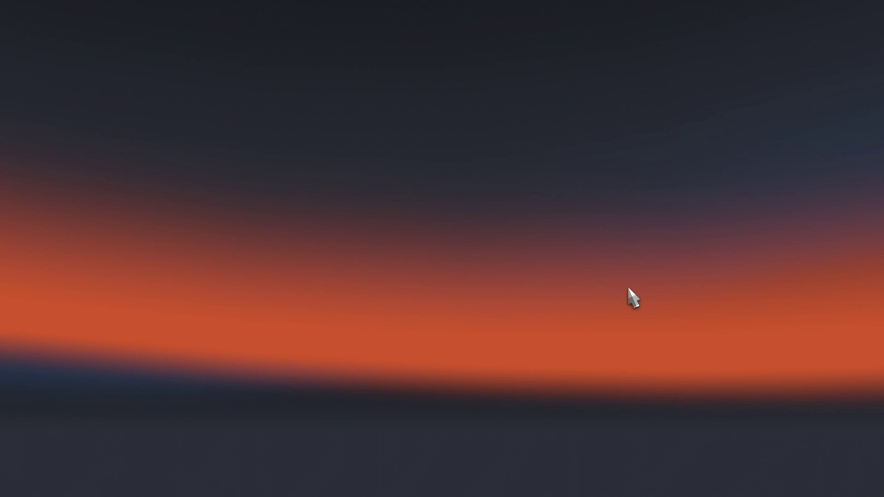